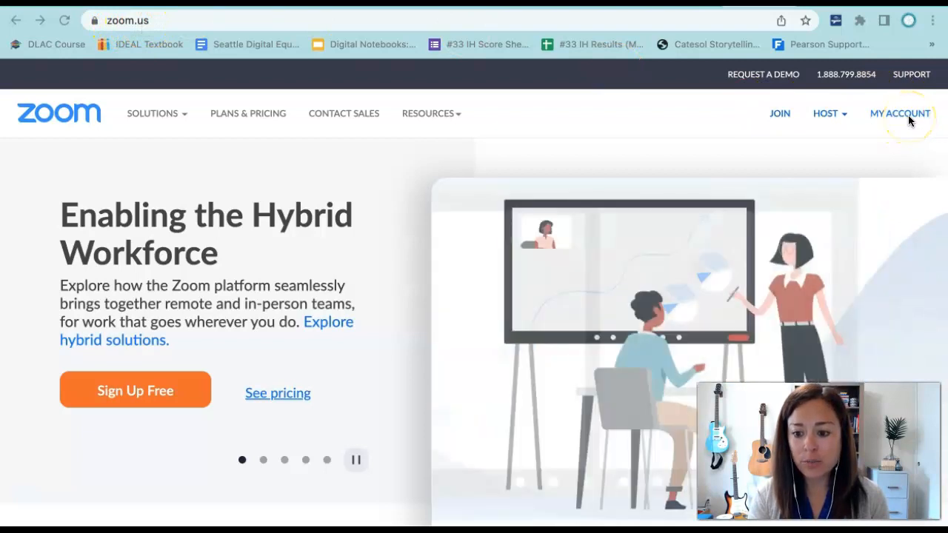
Open conferzoom.org and sign in to the Zoom account
left_click(262, 20)
type("conferzoom.org")
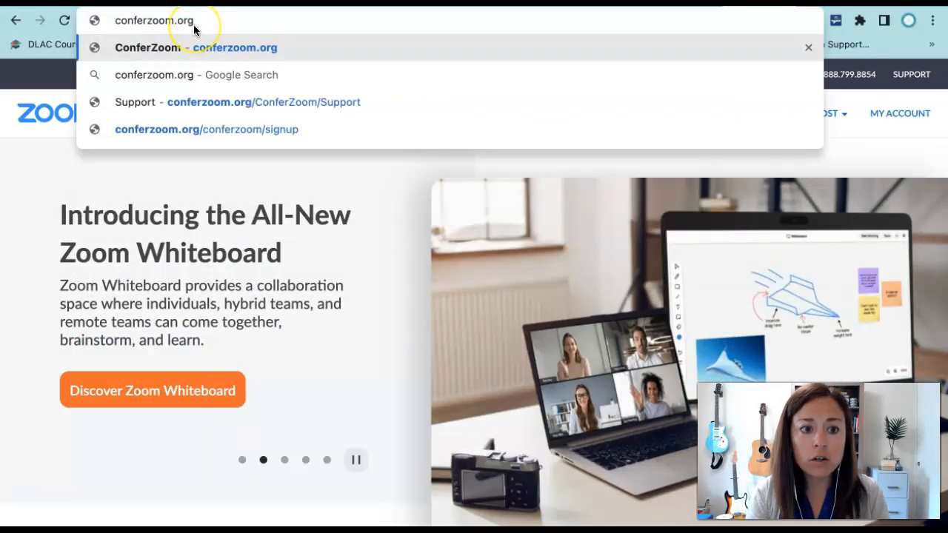
key("Return")
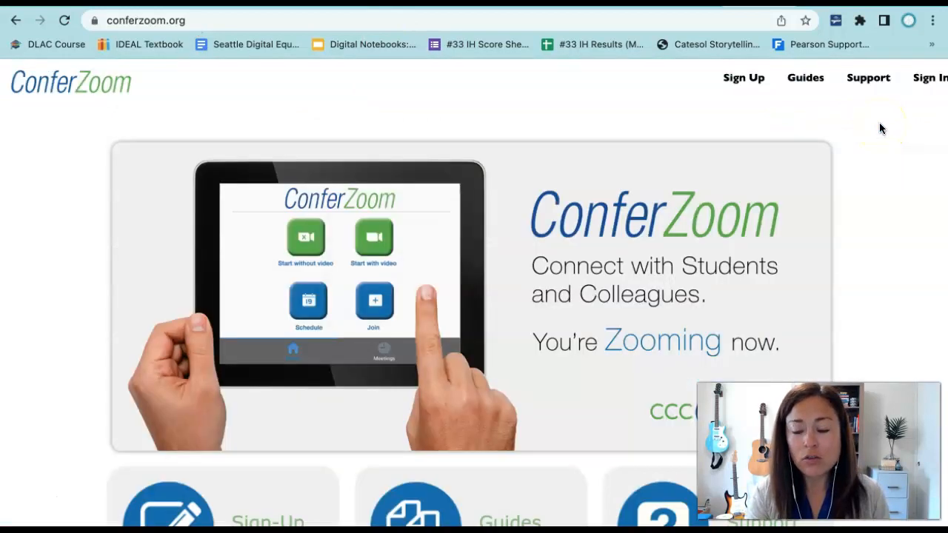
left_click(926, 80)
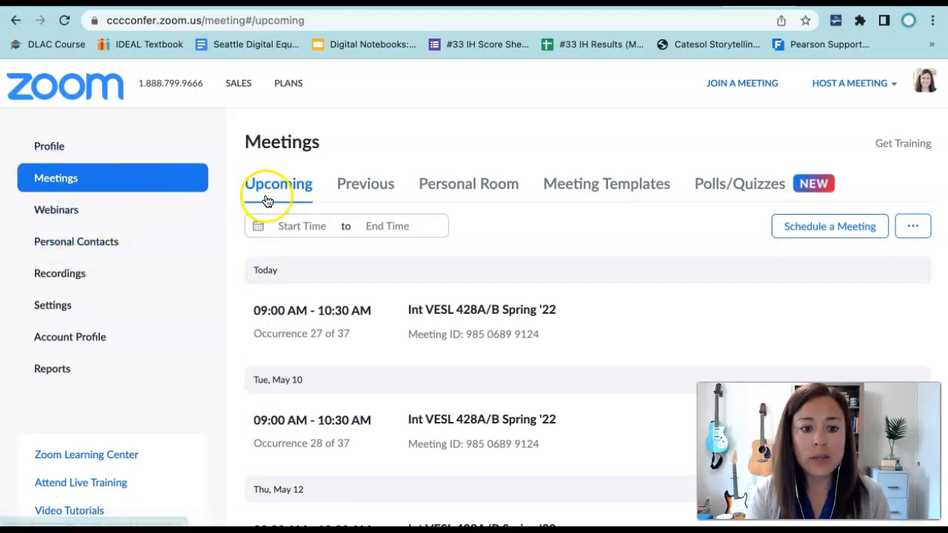
Create a new advanced poll in the account's polls and quizzes library
left_click(753, 195)
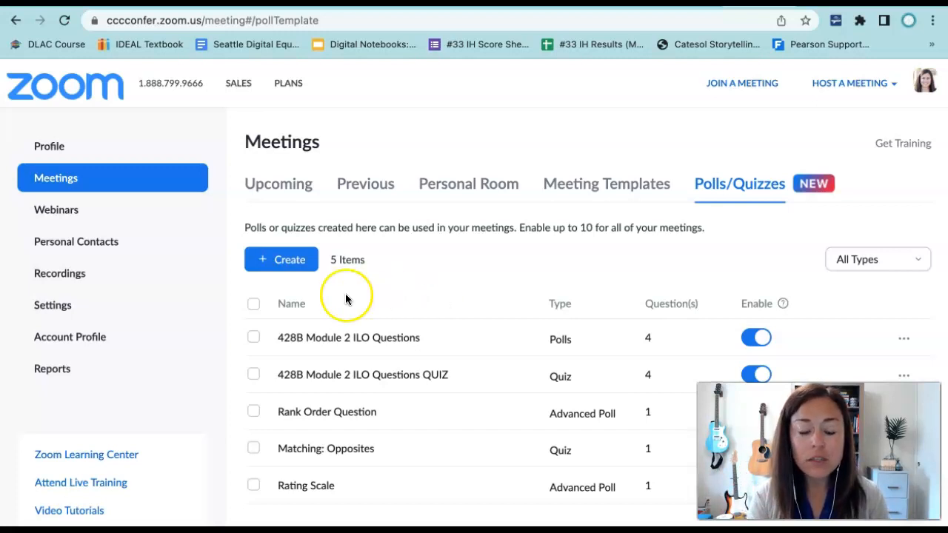
left_click(283, 265)
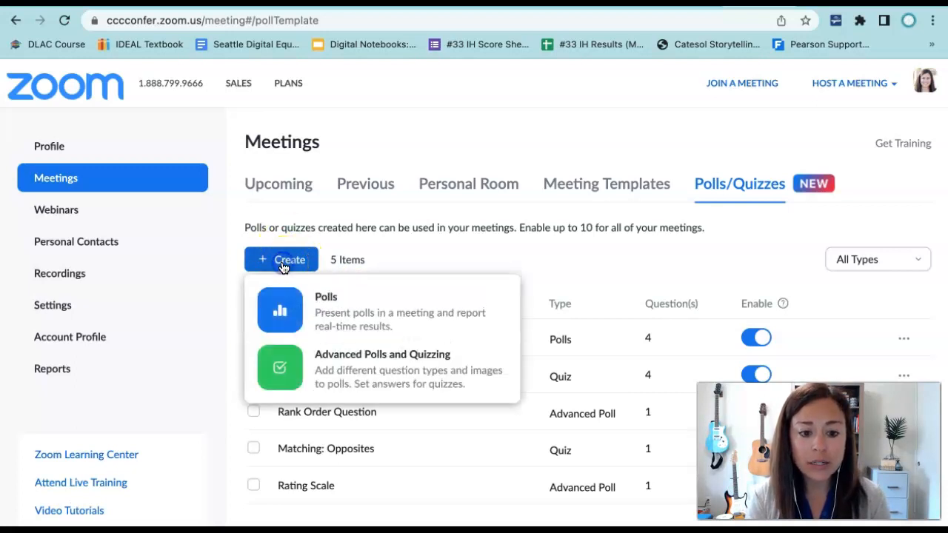
left_click(336, 369)
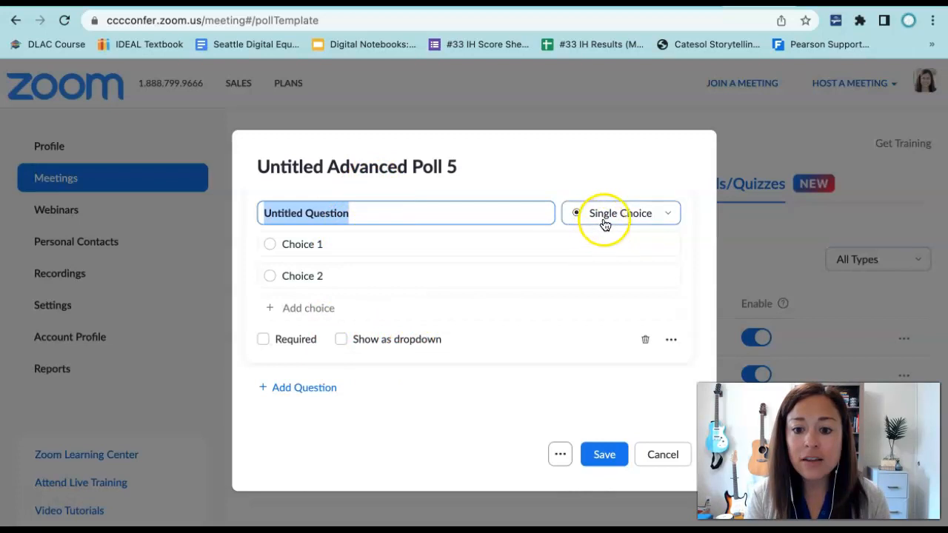
Review the available question types, keep Single Choice, title the poll "Sample" and name its question "Question 1"
left_click(671, 220)
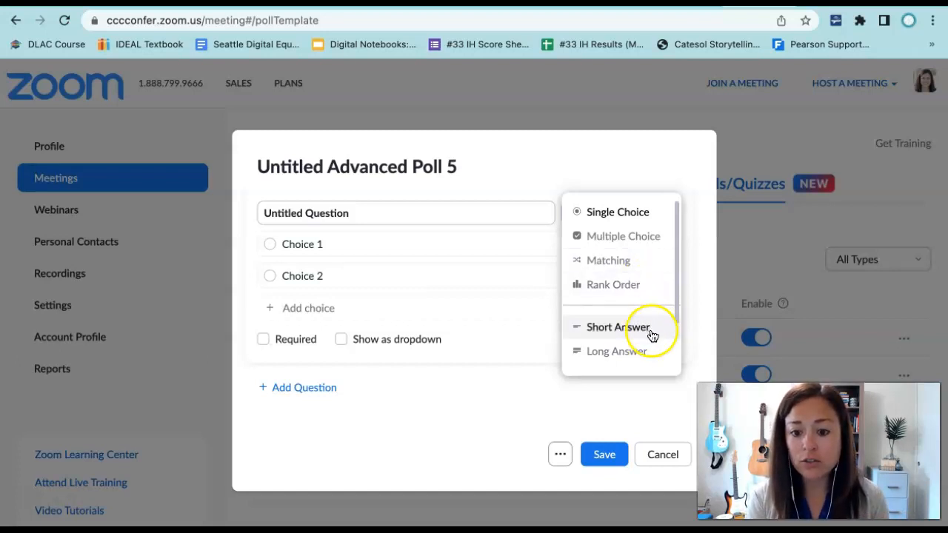
scroll(651, 357, "down", 3)
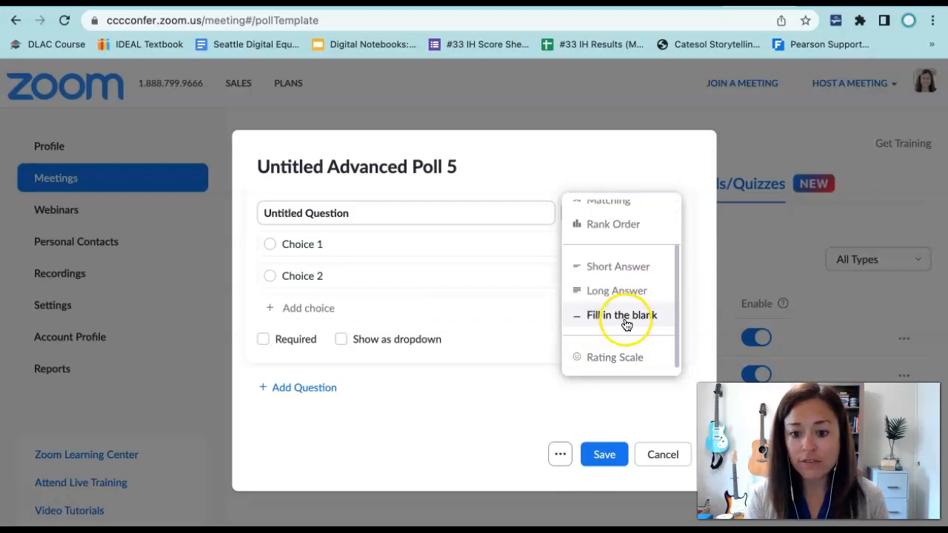
left_click(635, 360)
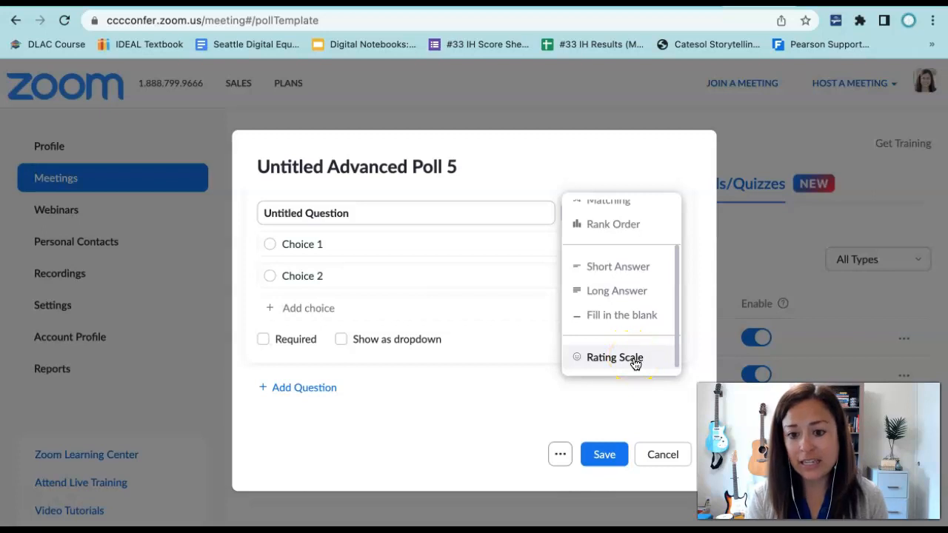
left_click(635, 405)
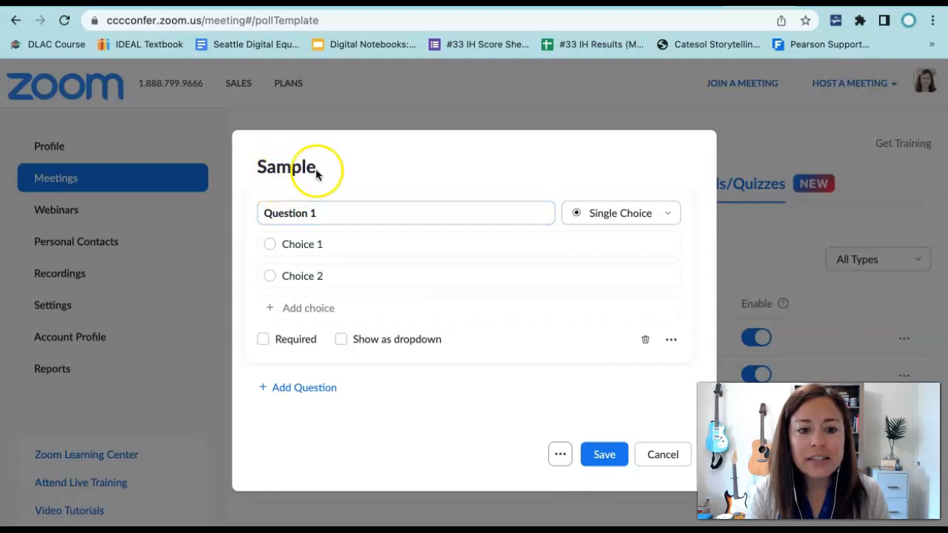
left_click(275, 212)
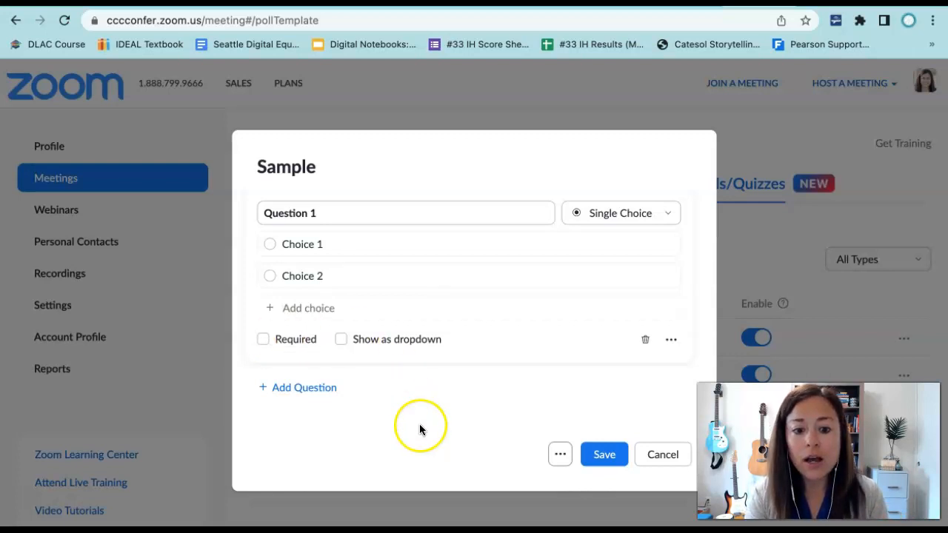
Turn the Sample poll into a quiz with correct answers
left_click(567, 454)
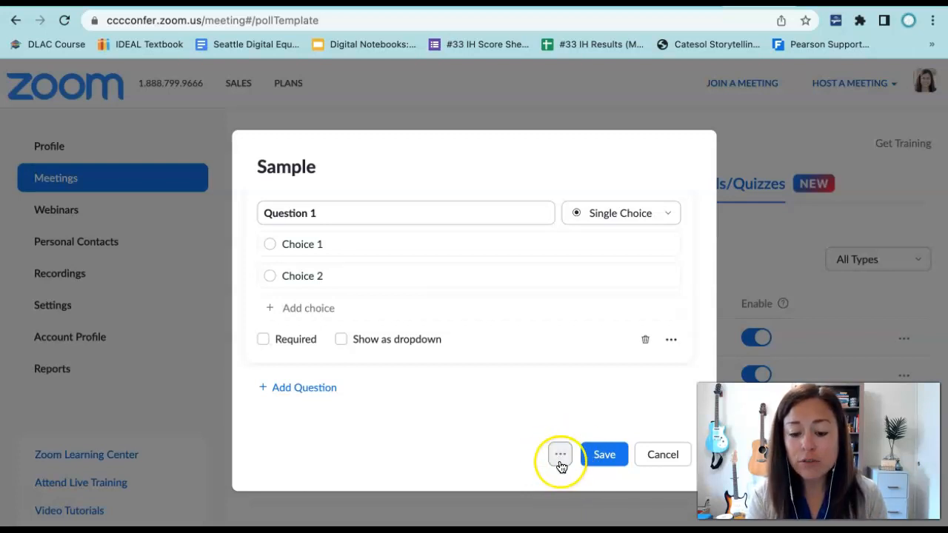
left_click(558, 457)
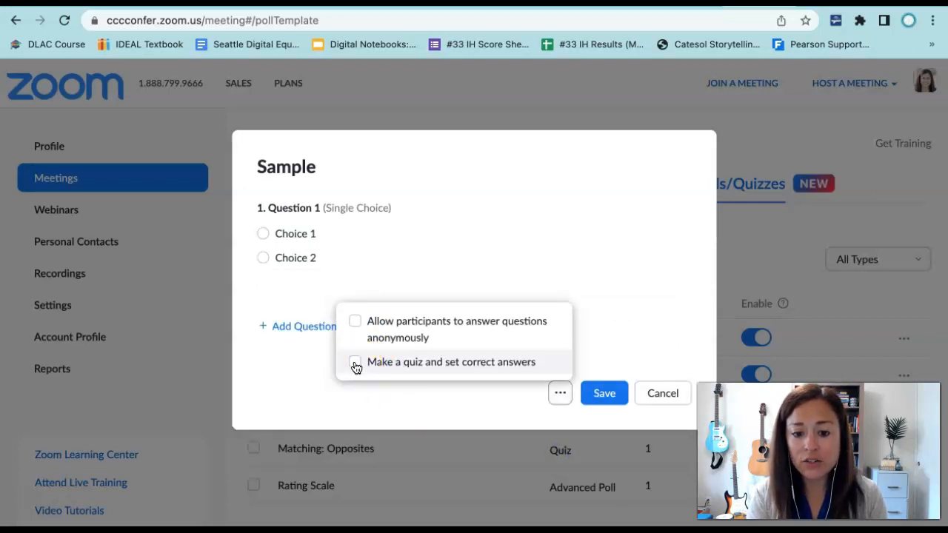
left_click(355, 364)
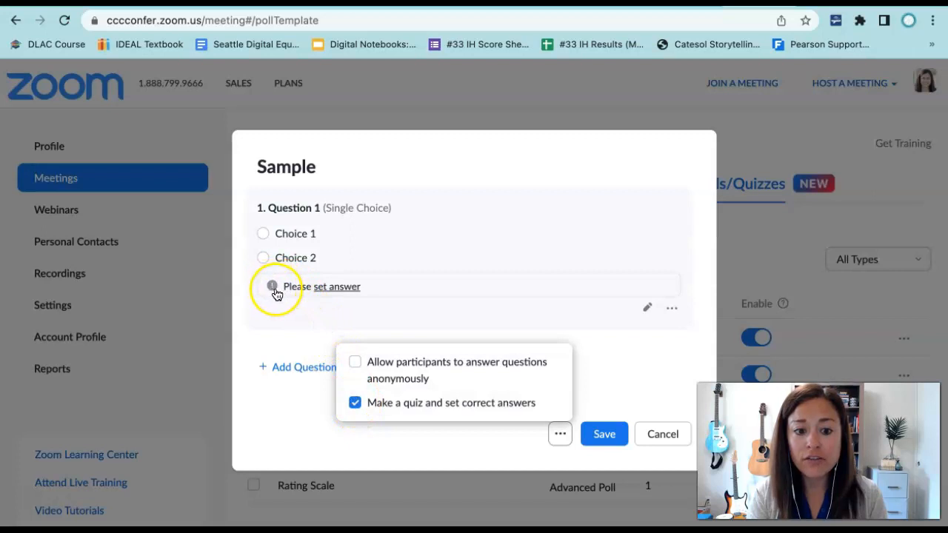
Set Choice 1 as the correct answer to Question 1 and save the Sample quiz
left_click(348, 289)
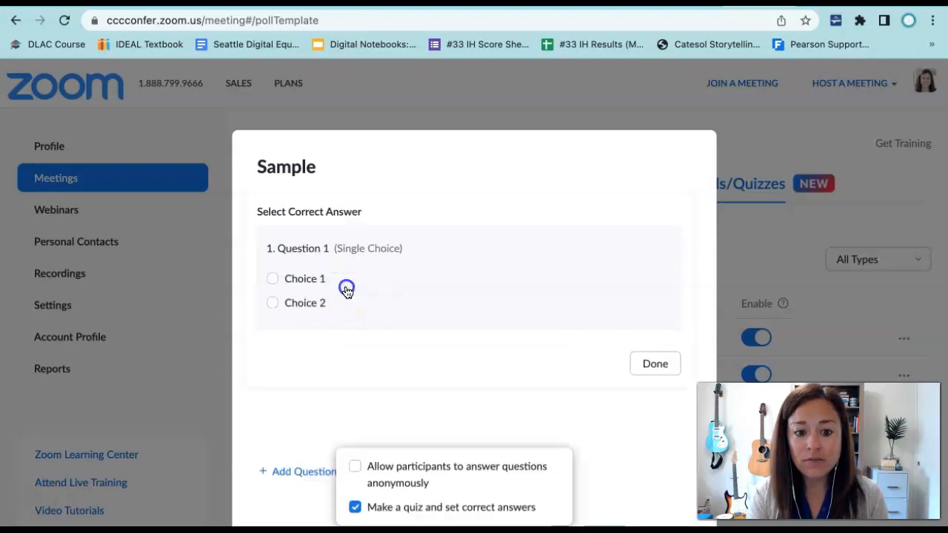
left_click(272, 280)
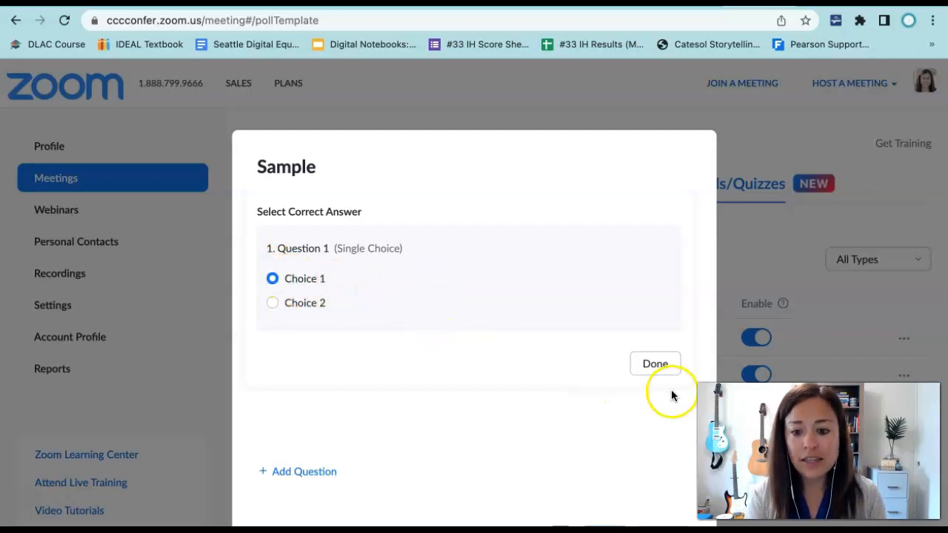
left_click(655, 365)
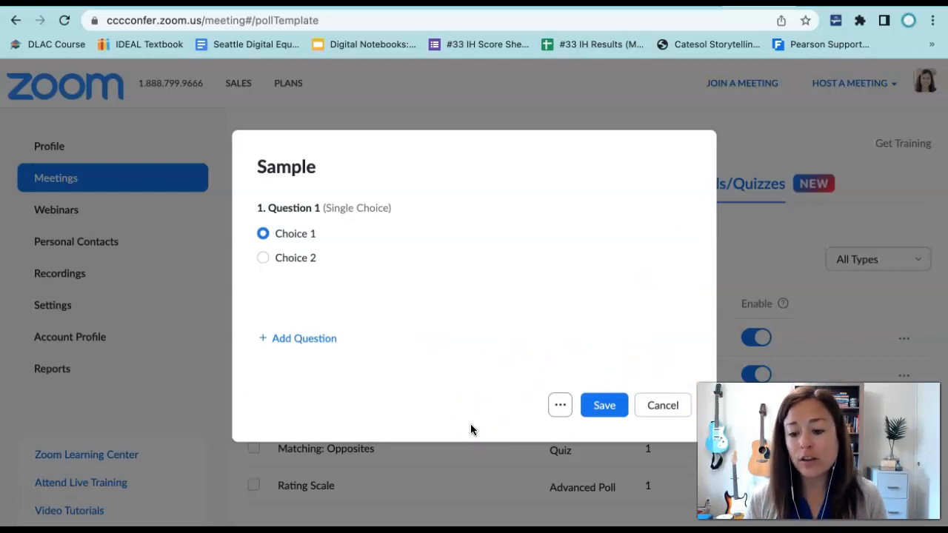
left_click(600, 405)
scroll(557, 415, "down", 3)
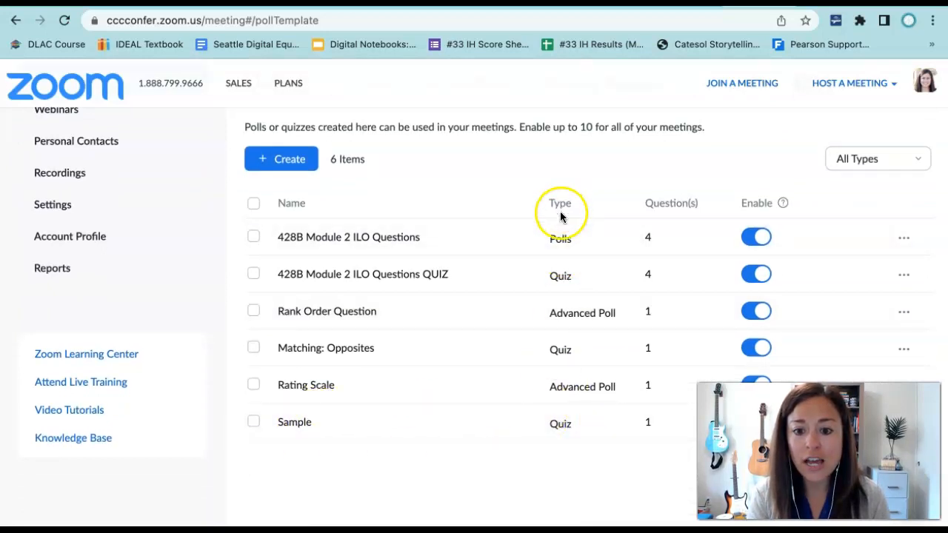
left_click(562, 434)
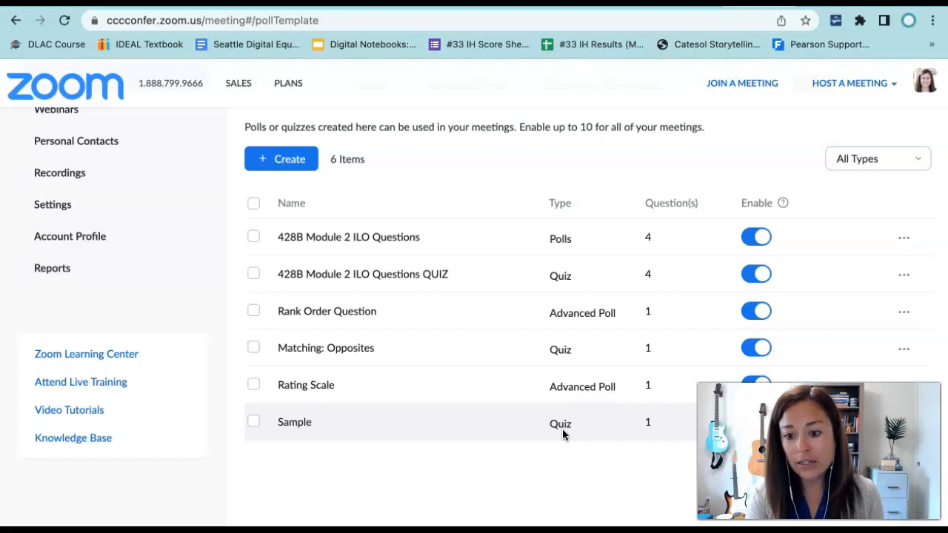
Reopen Sample, turn off the option to make it a quiz with correct answers, and save it
left_click(300, 423)
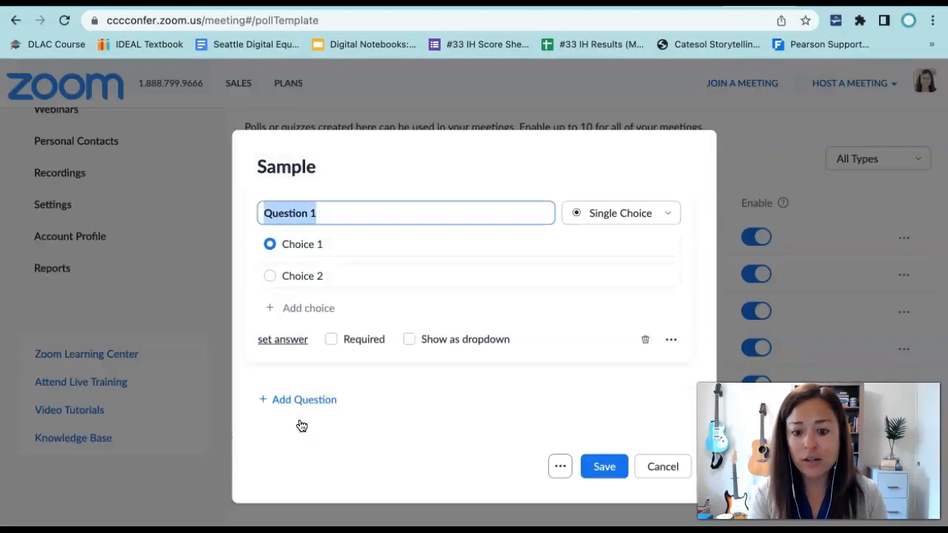
left_click(560, 466)
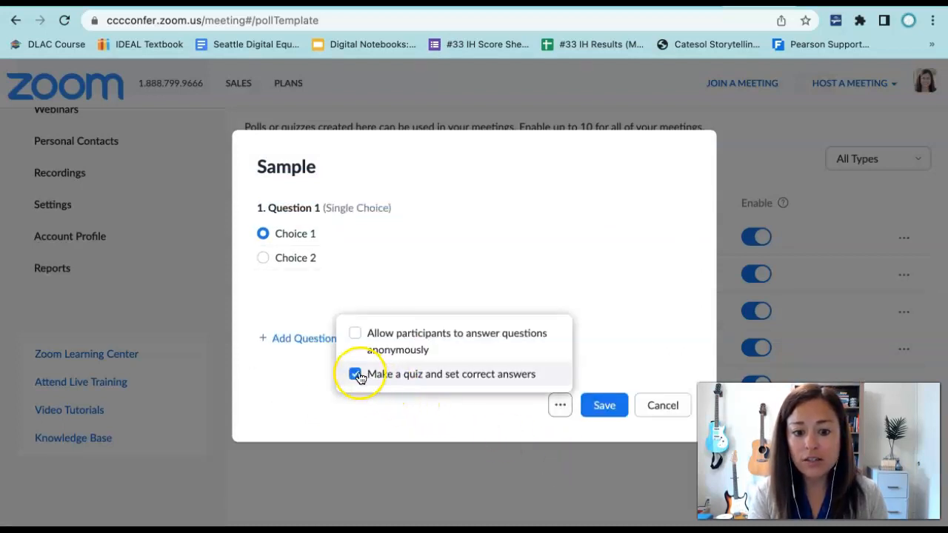
left_click(354, 374)
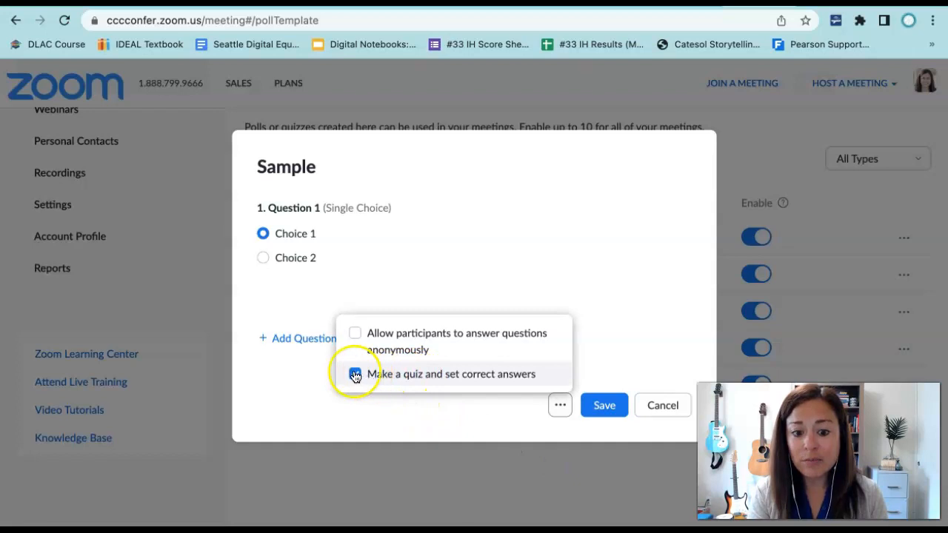
left_click(585, 400)
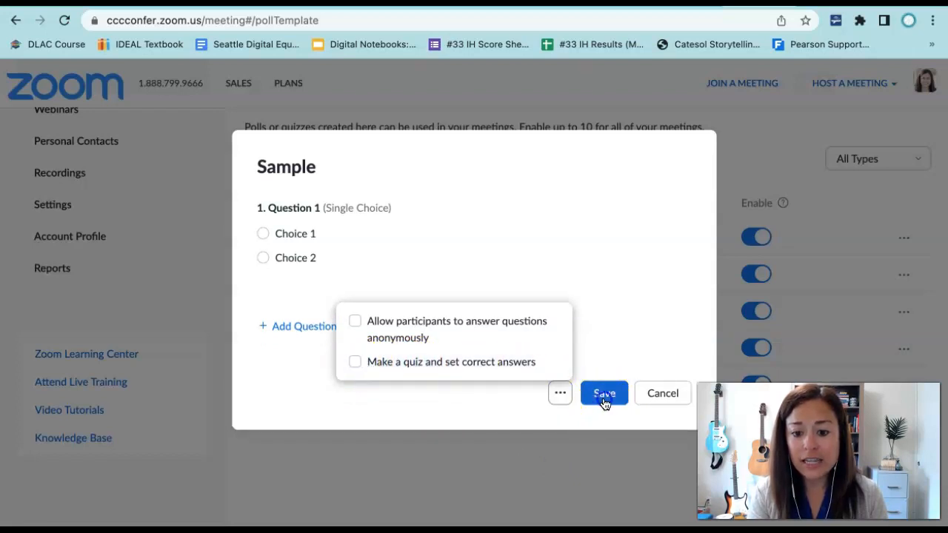
left_click(596, 332)
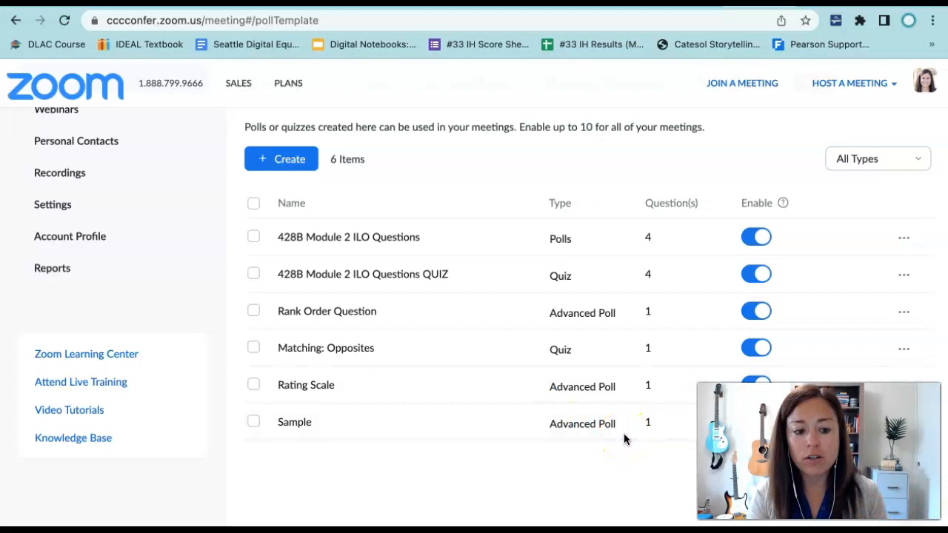
left_click(634, 465)
left_click(570, 480)
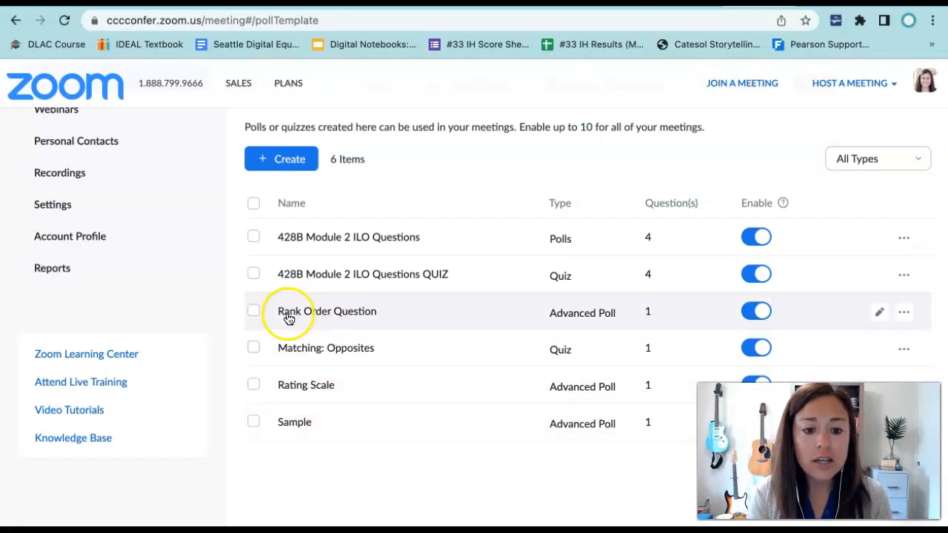
Examine the rows, columns and answer-grid preview of the Rank Order Question poll, and close it without saving
left_click(324, 318)
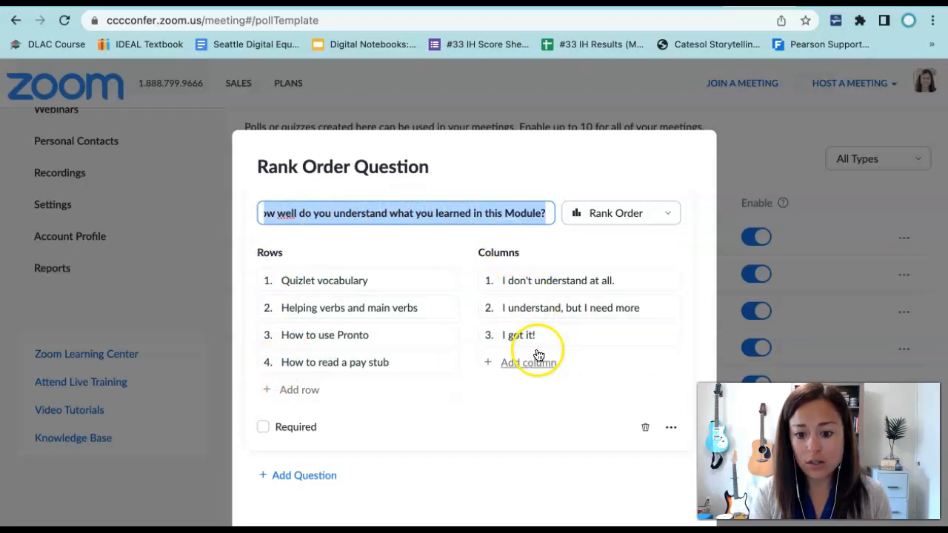
scroll(561, 415, "down", 2)
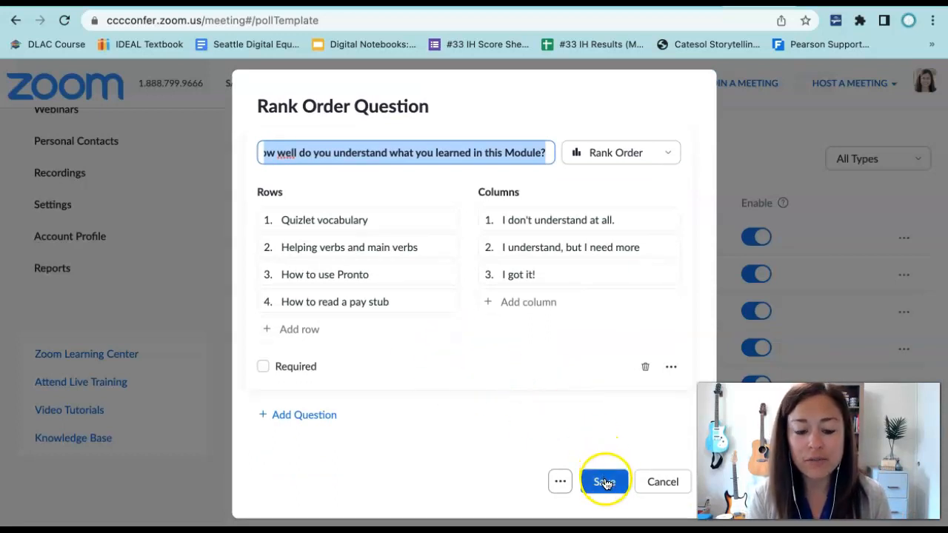
left_click(411, 475)
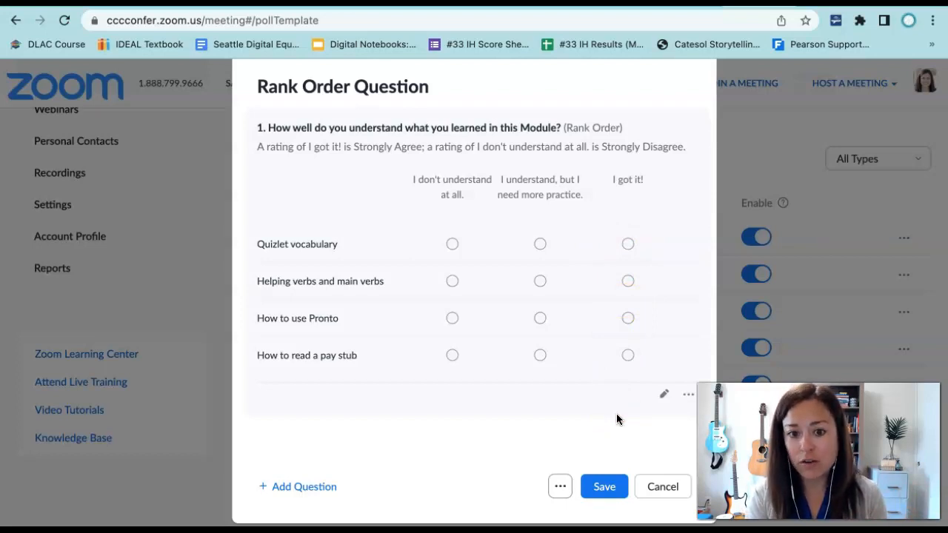
left_click(661, 489)
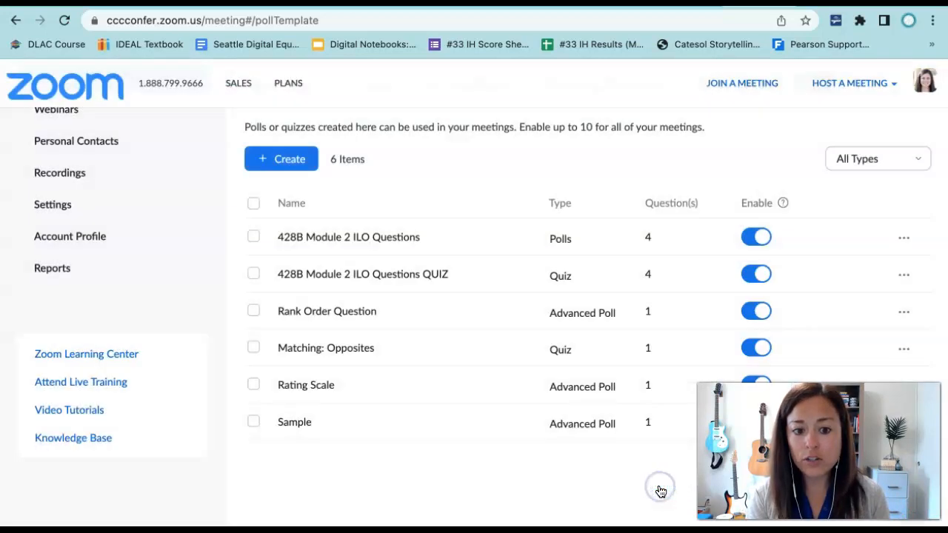
Examine the Matching: Opposites quiz's question type, prompts and matched answers, and close it without saving
left_click(323, 350)
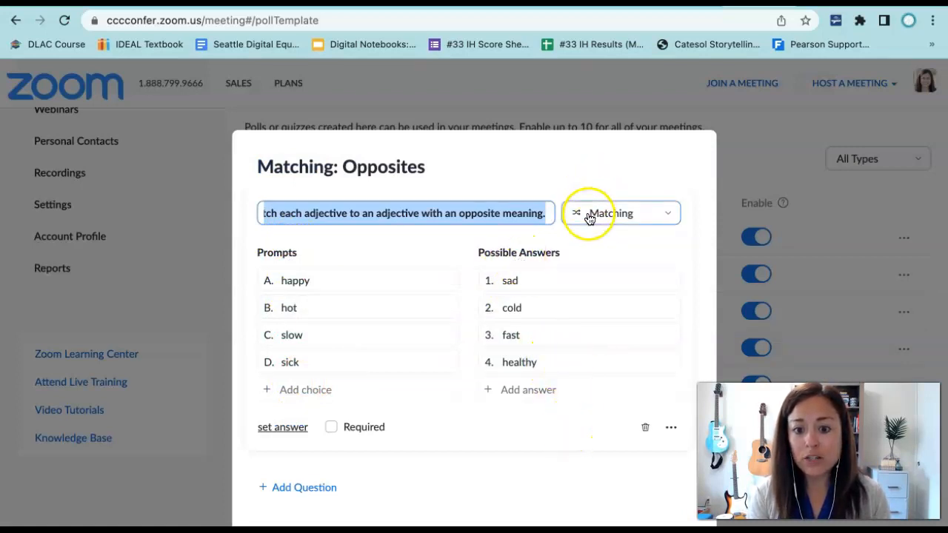
left_click(670, 215)
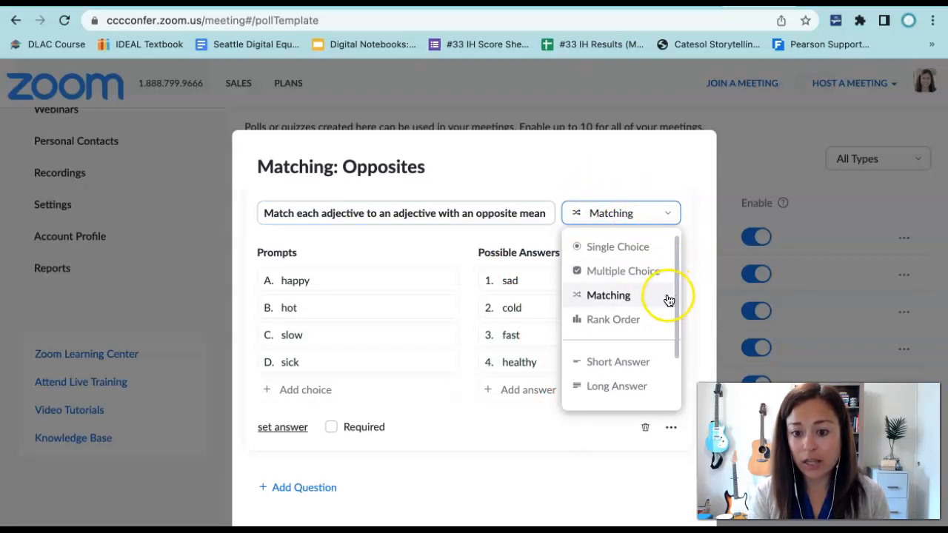
left_click(558, 467)
left_click(428, 502)
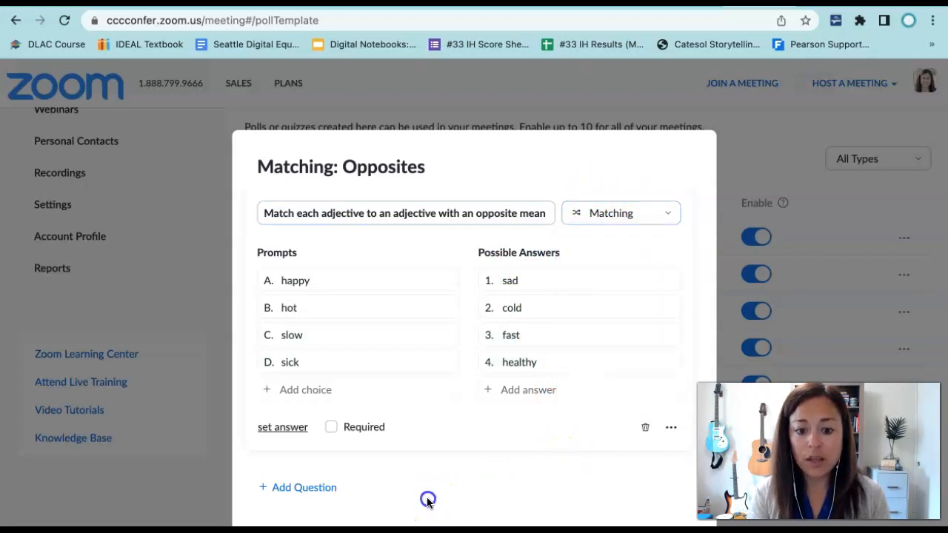
scroll(427, 501, "down", 3)
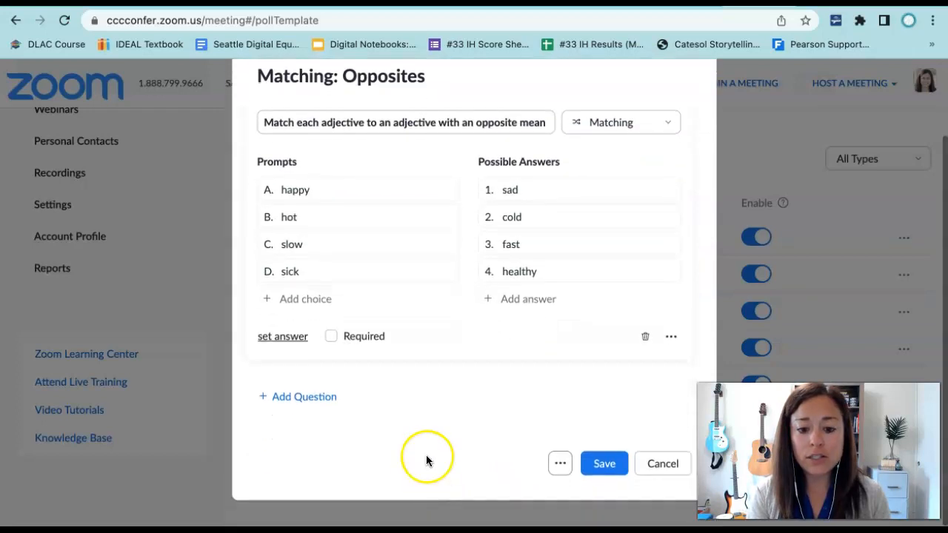
left_click(428, 467)
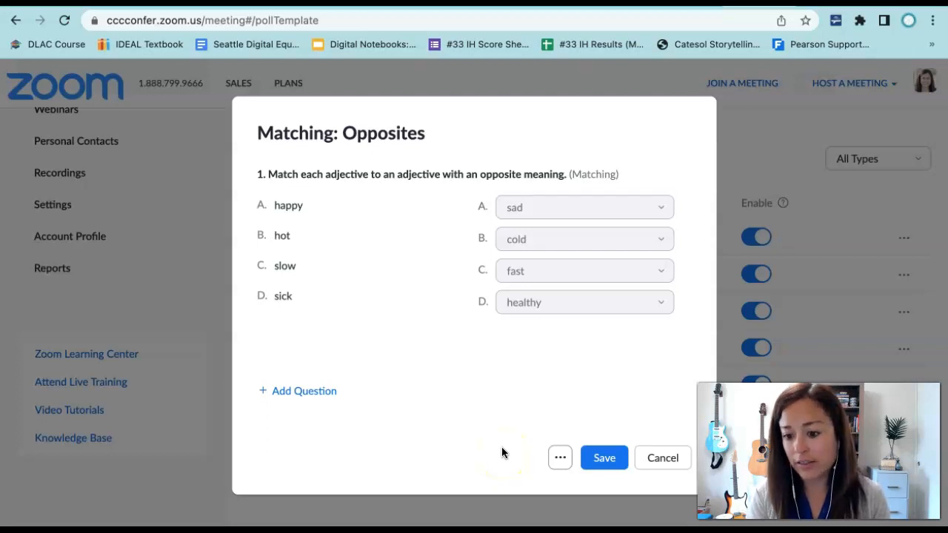
left_click(663, 458)
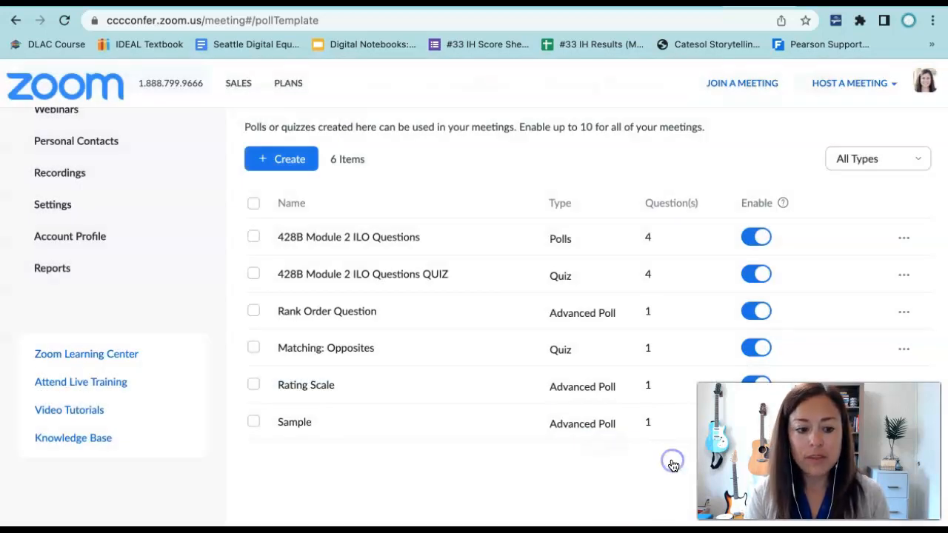
Examine the Rating Scale poll's question, score range, low and high score labels and preview, and close it without saving
left_click(311, 389)
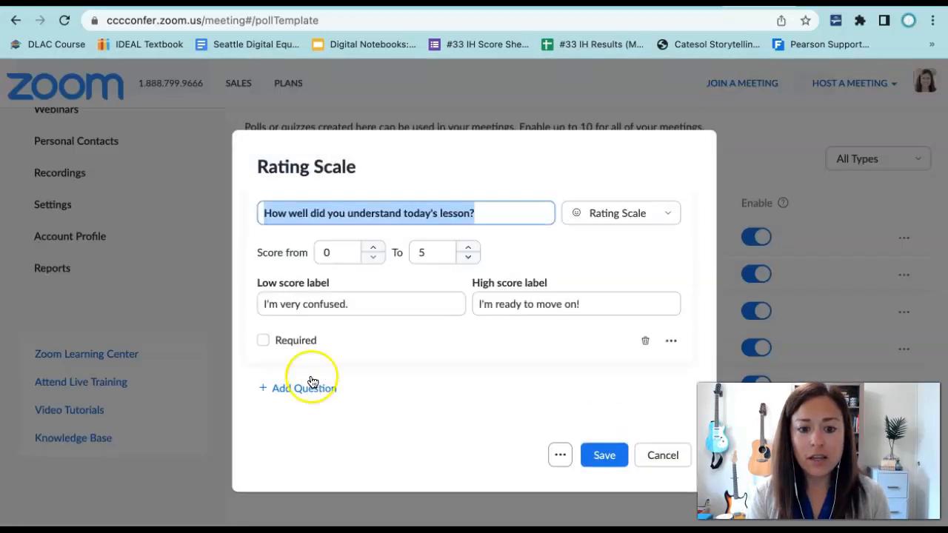
left_click(433, 251)
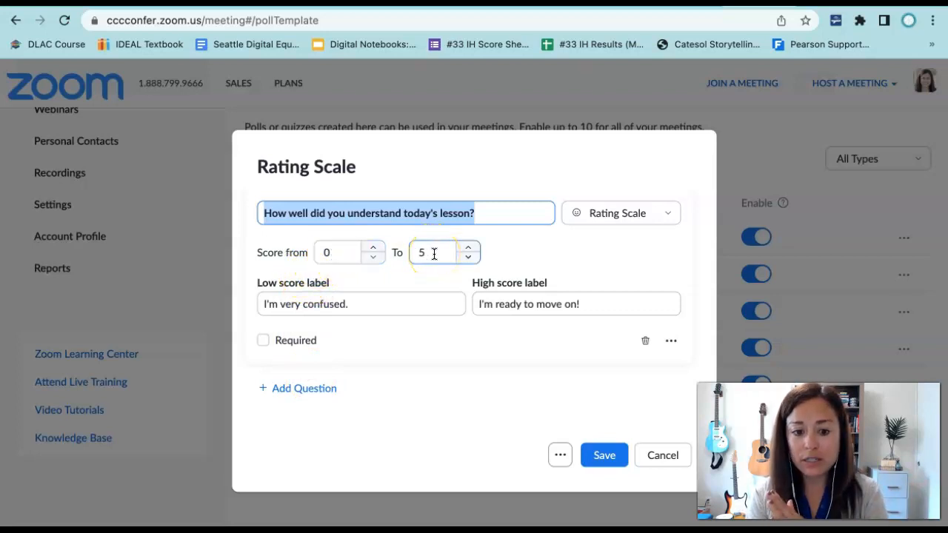
left_click(318, 312)
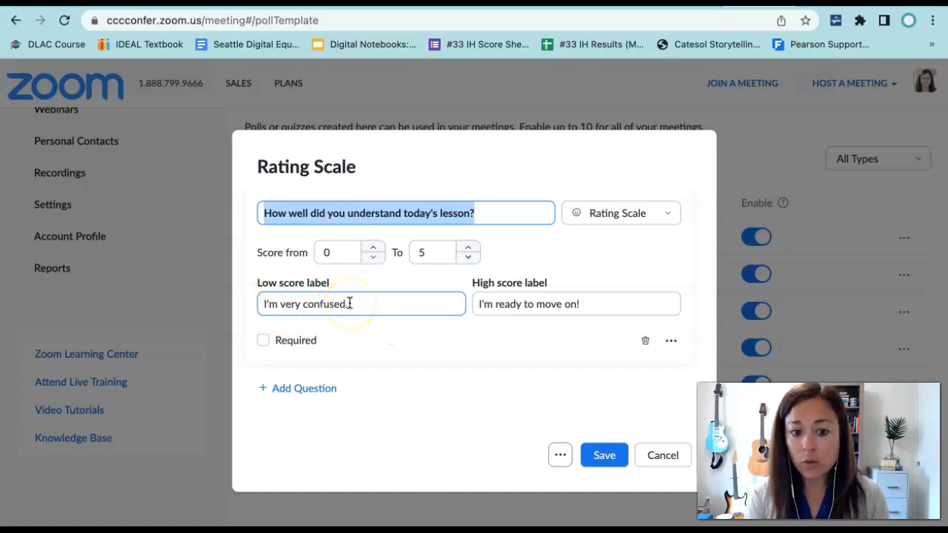
left_click(482, 304)
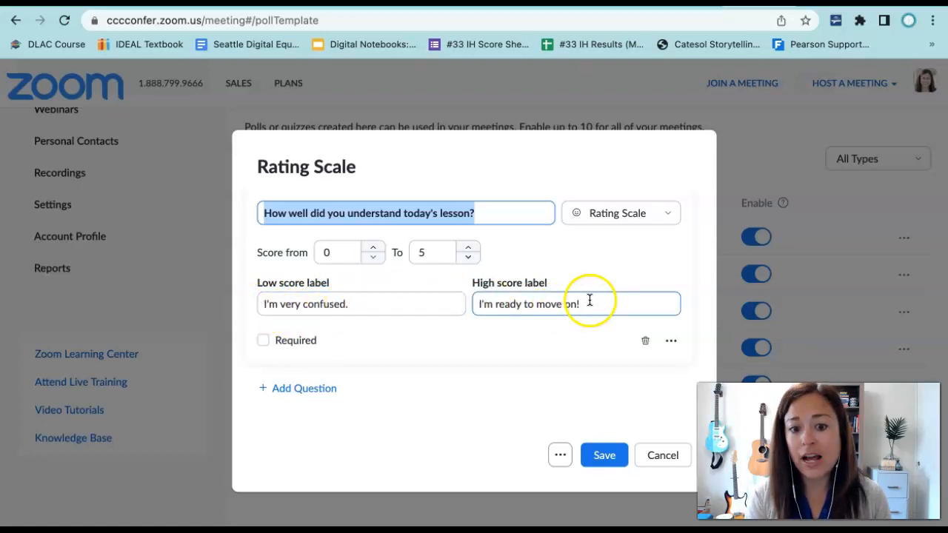
left_click(430, 431)
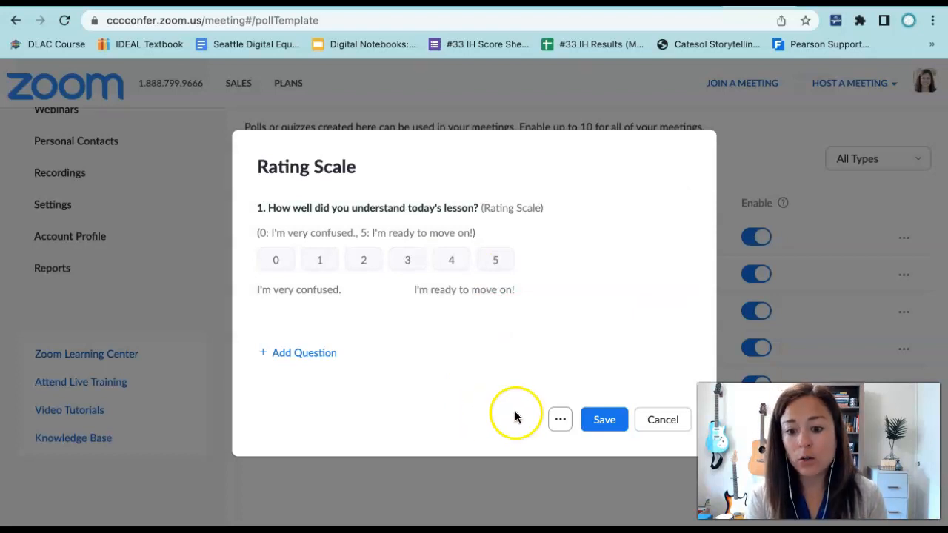
left_click(665, 420)
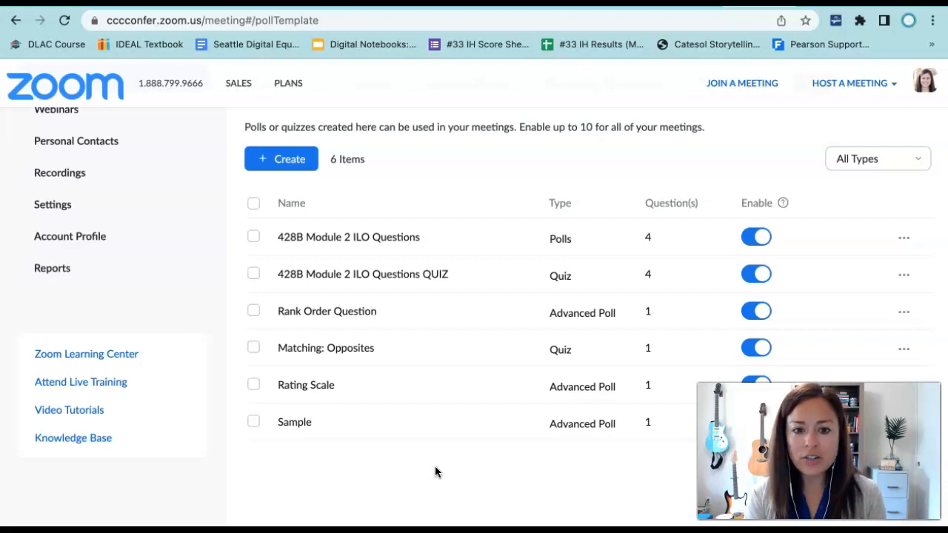
Start a new advanced poll, turn on the option to make it a quiz with correct answers, and cancel it
scroll(454, 188, "up", 2)
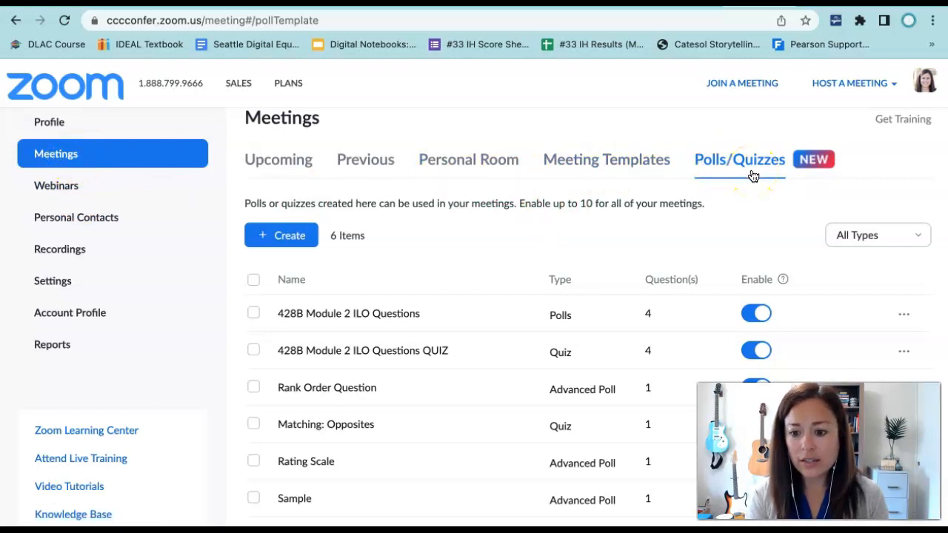
left_click(276, 237)
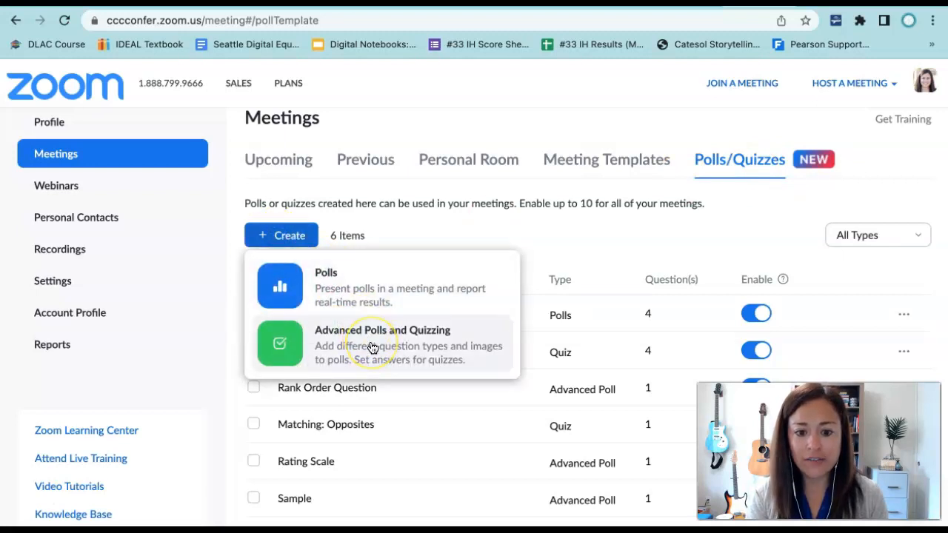
left_click(371, 347)
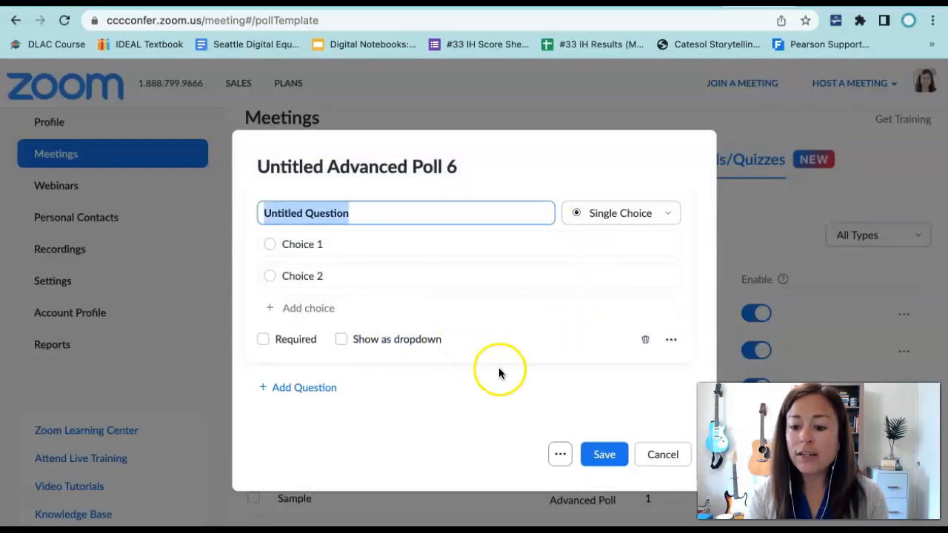
left_click(558, 462)
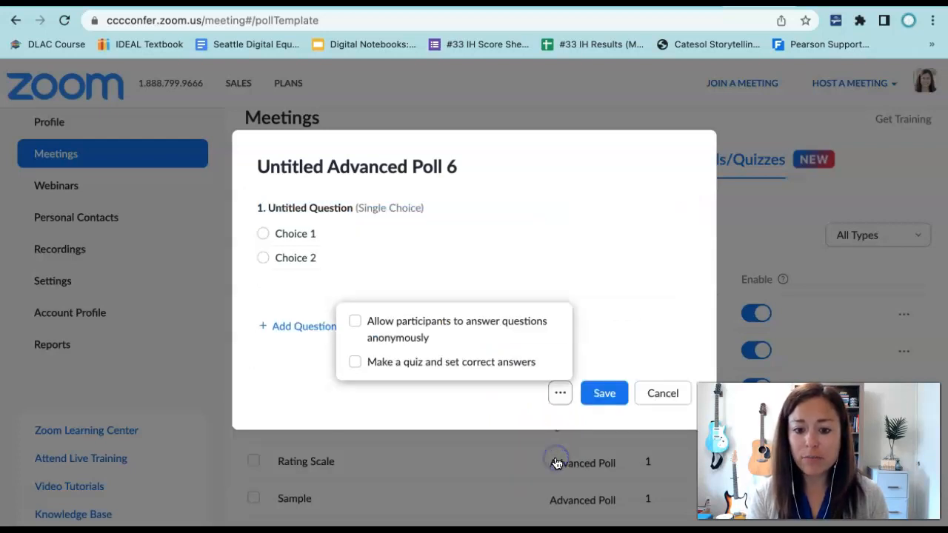
left_click(384, 363)
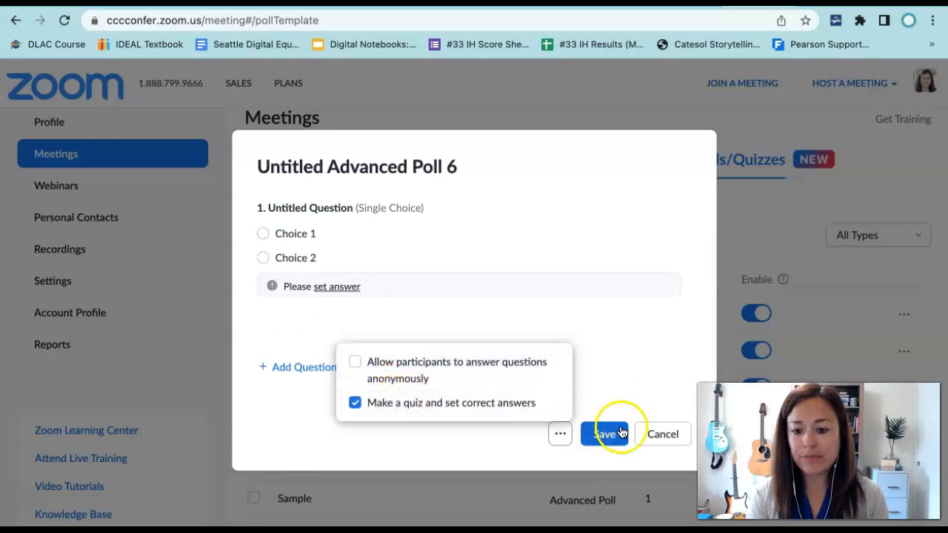
left_click(664, 444)
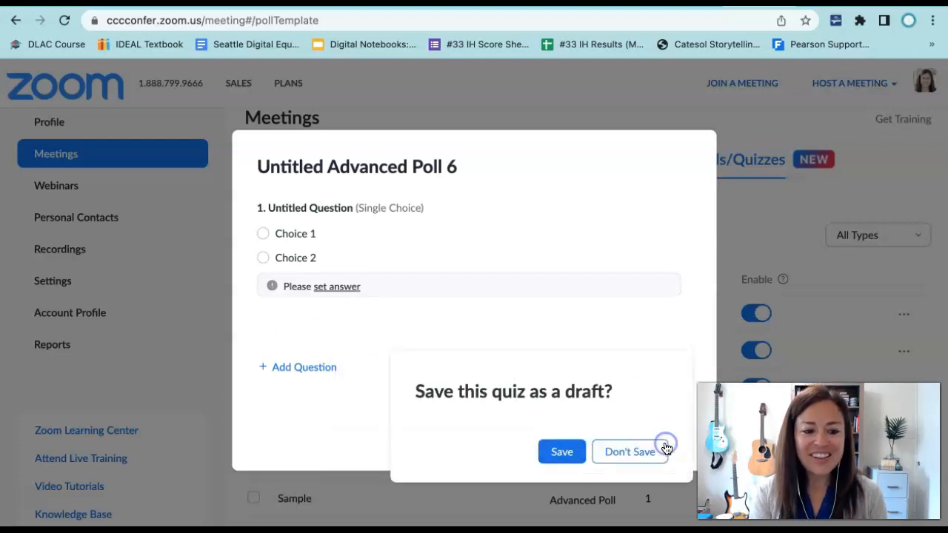